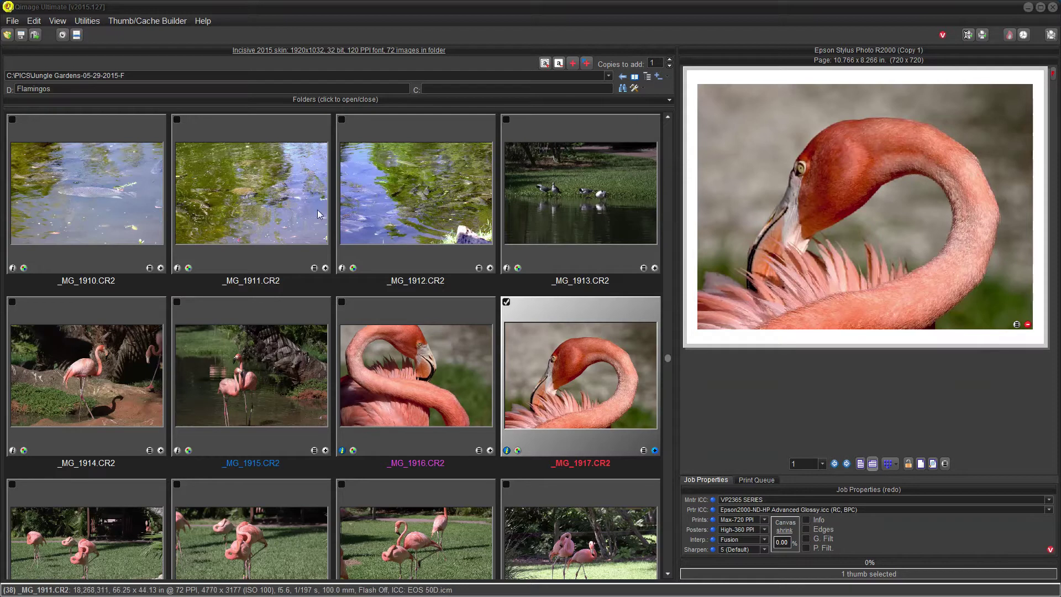
- Open the eight-print 2015-05-26 14.32.14 job from the automated job log
left_click(15, 24)
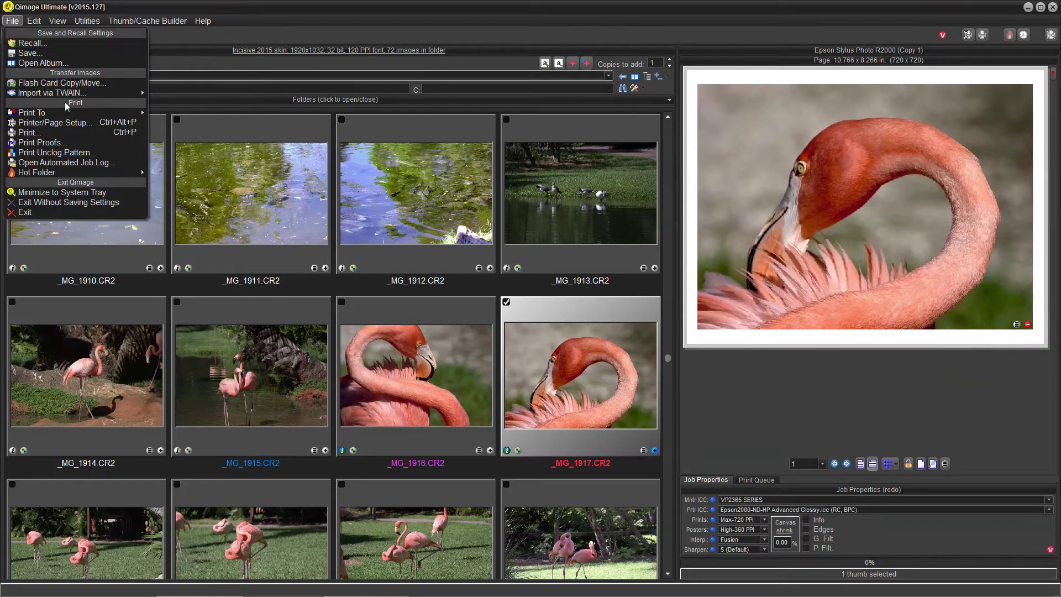
key("Escape")
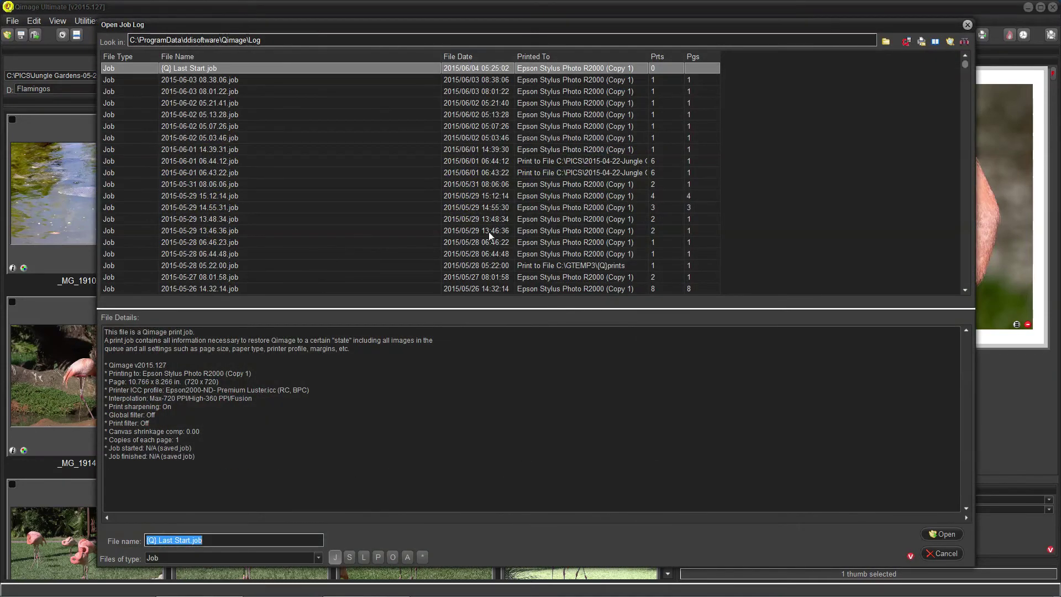
left_click(637, 219)
key("Down")
key("Down")
key("Down")
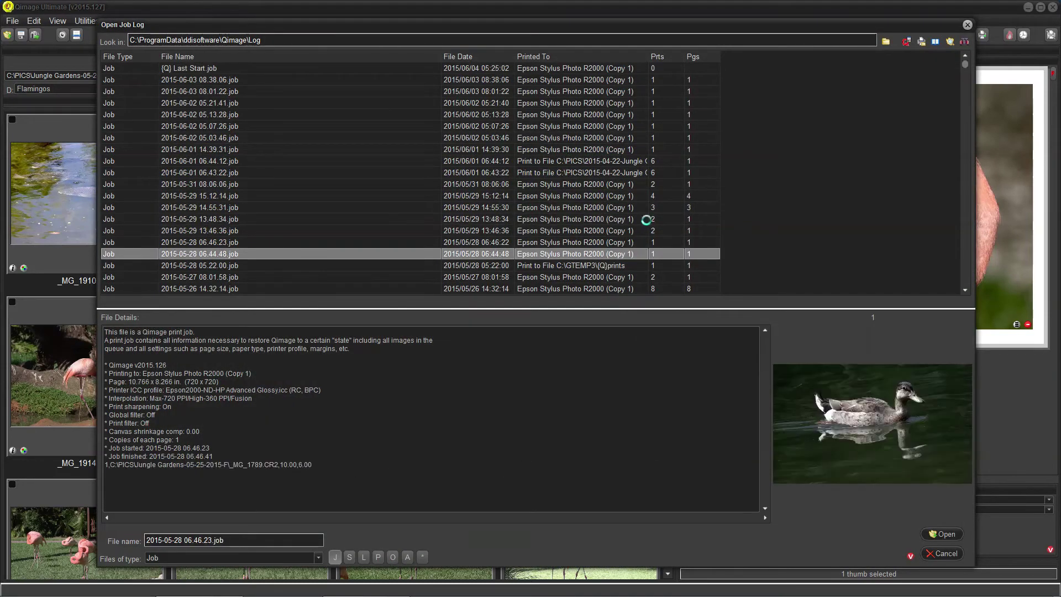
key("Down")
key("Down")
key("Down")
key("Down")
key("Down")
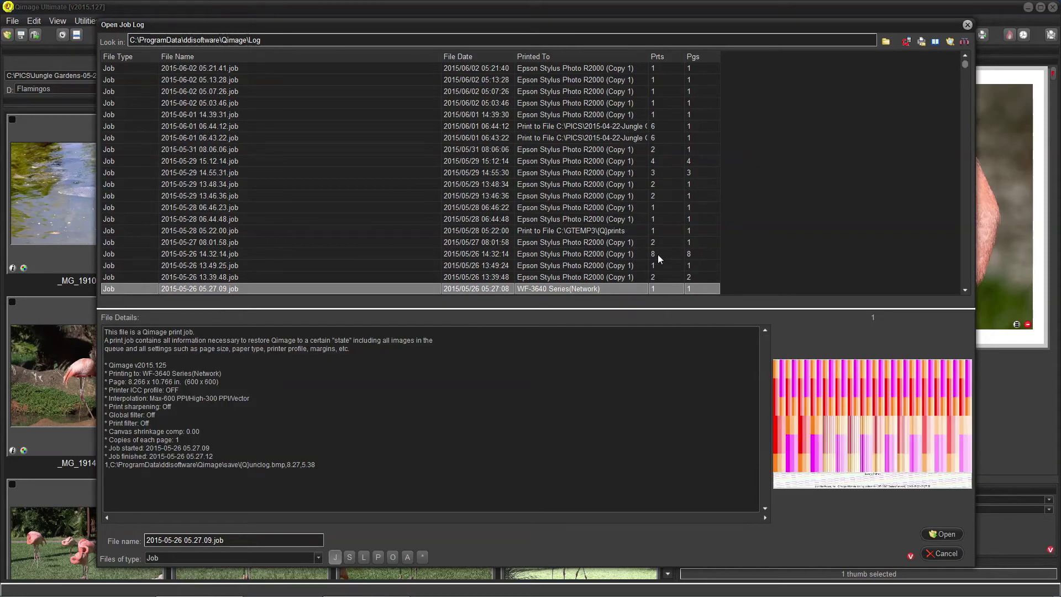
left_click(614, 255)
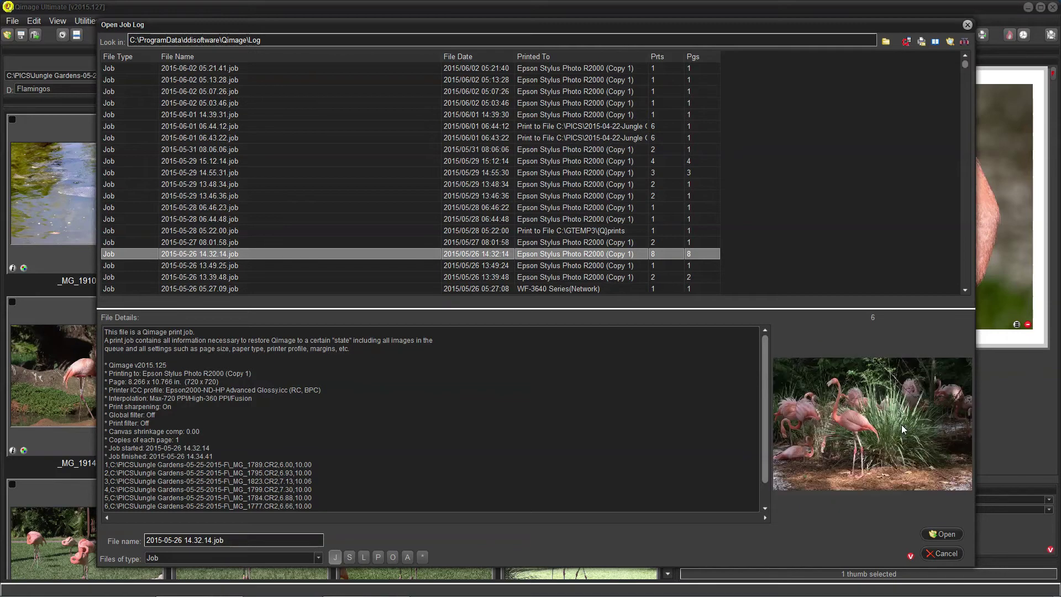
left_click(946, 534)
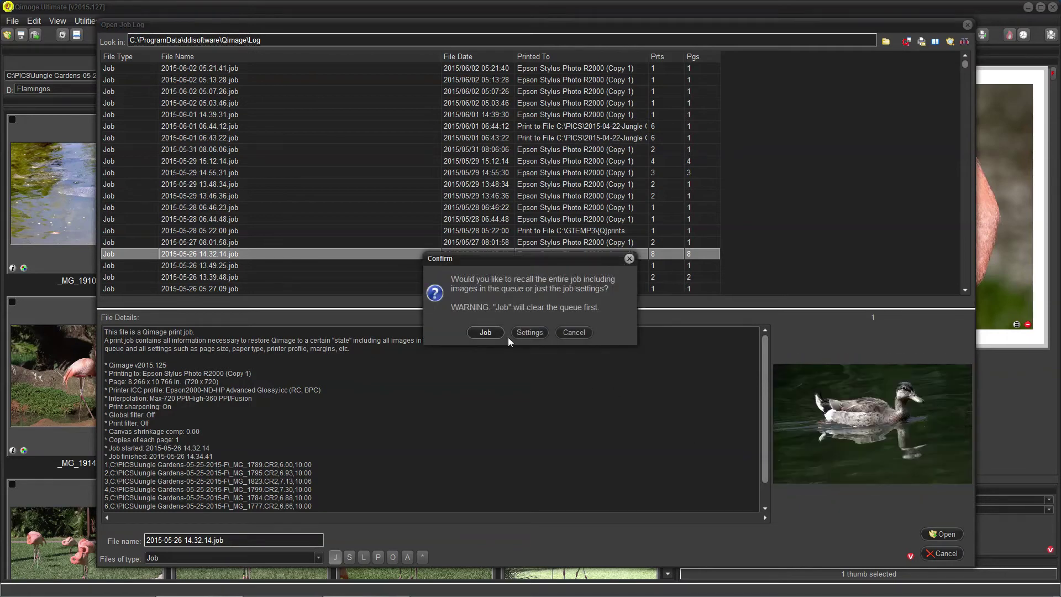
- Recall the whole job with its images, set landscape orientation, and page back to the seagull
left_click(495, 332)
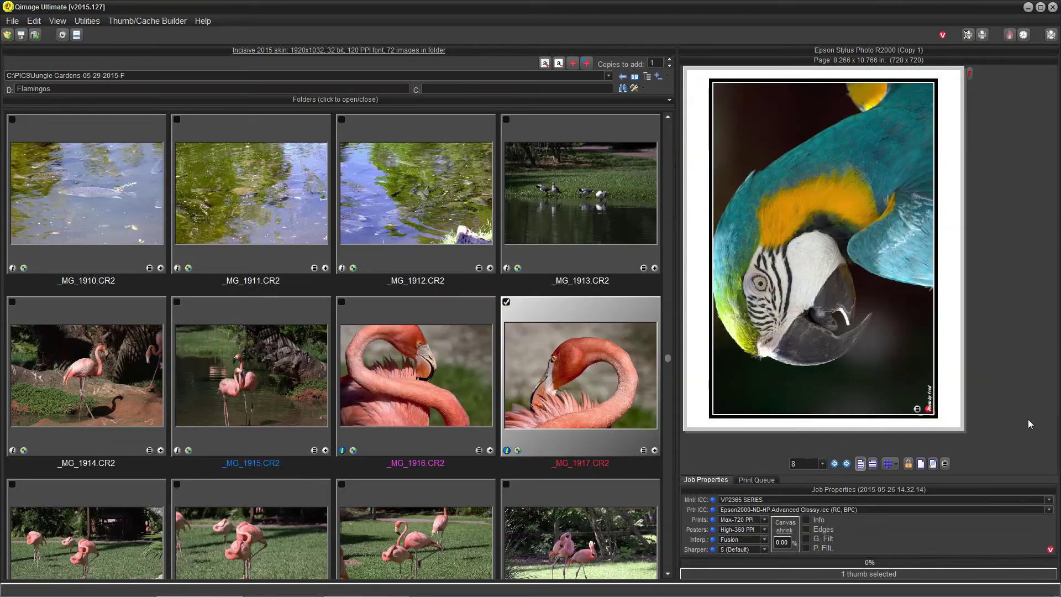
left_click(872, 464)
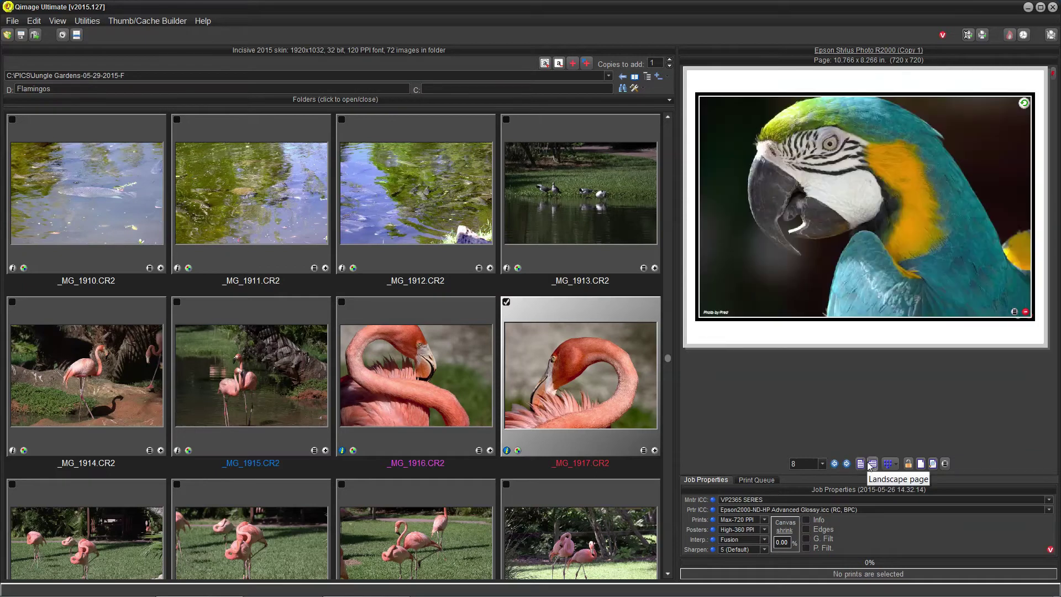
left_click(834, 465)
left_click(834, 465)
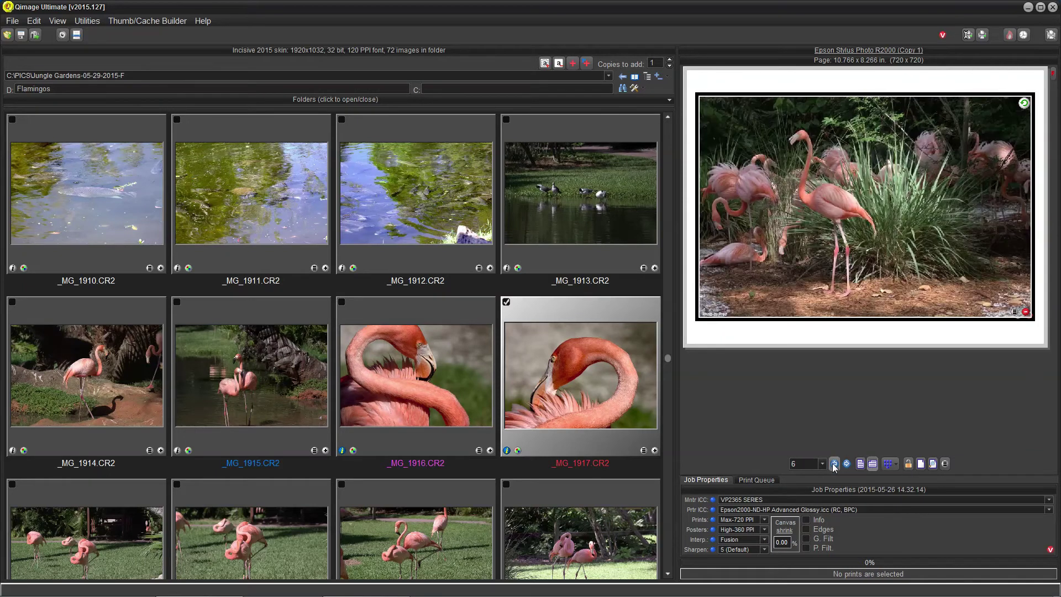
left_click(834, 464)
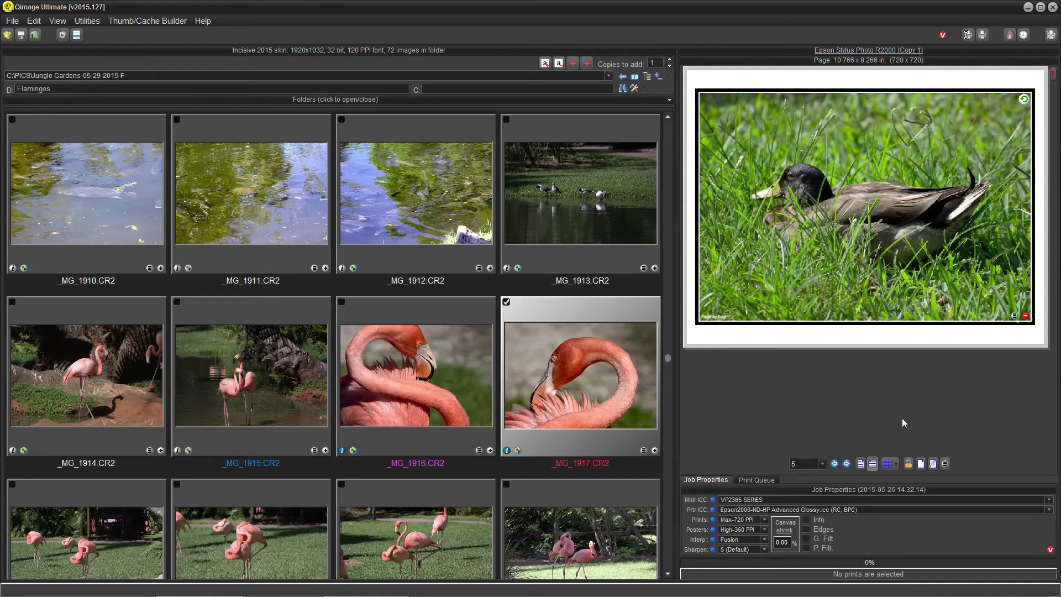
left_click(834, 464)
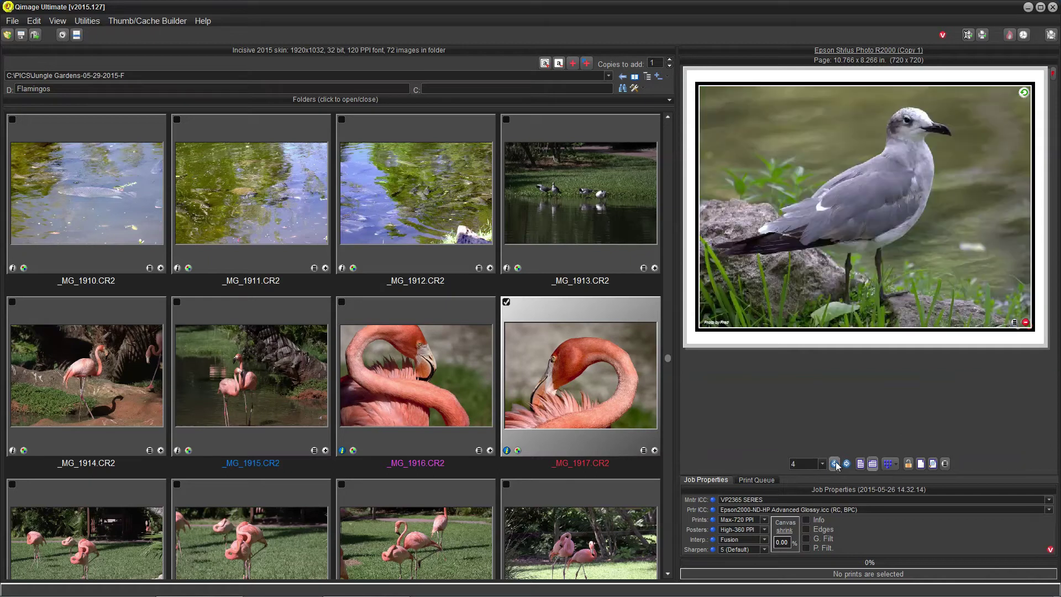
- Remove the seagull and ducklings prints from the queue
left_click(1018, 318)
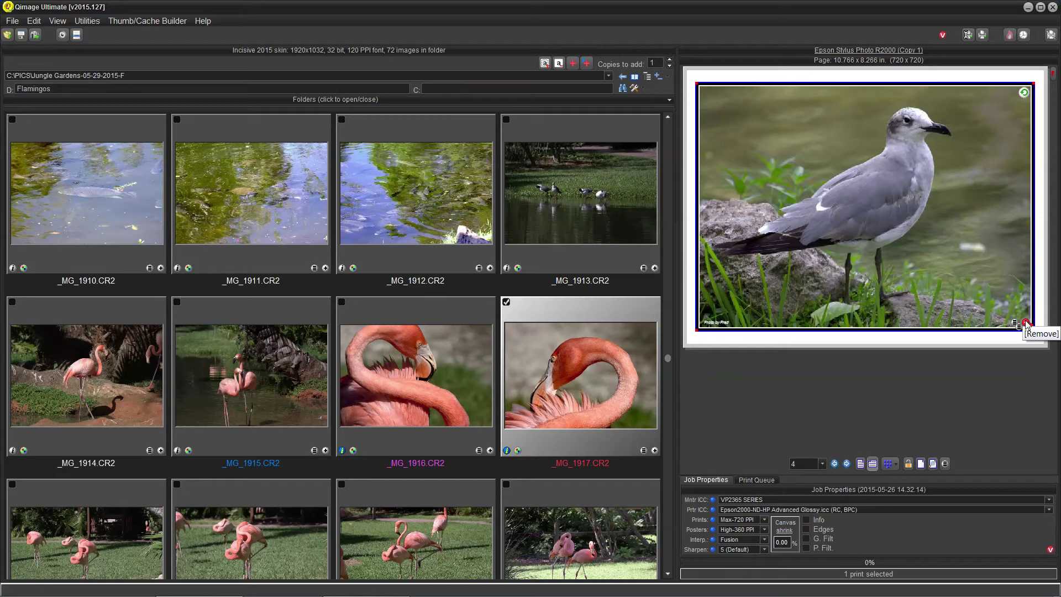
left_click(1026, 324)
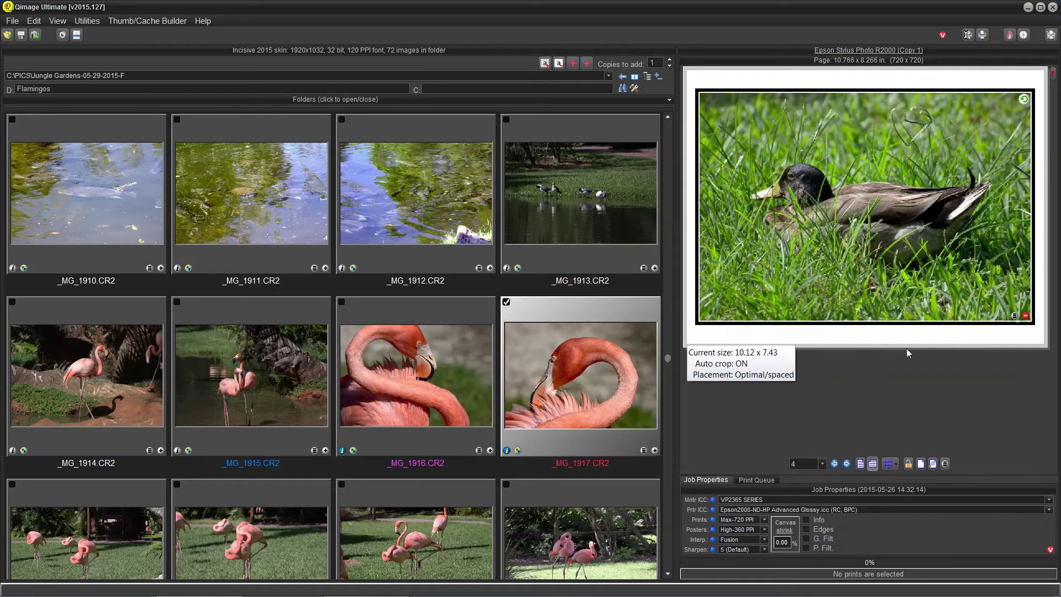
left_click(835, 464)
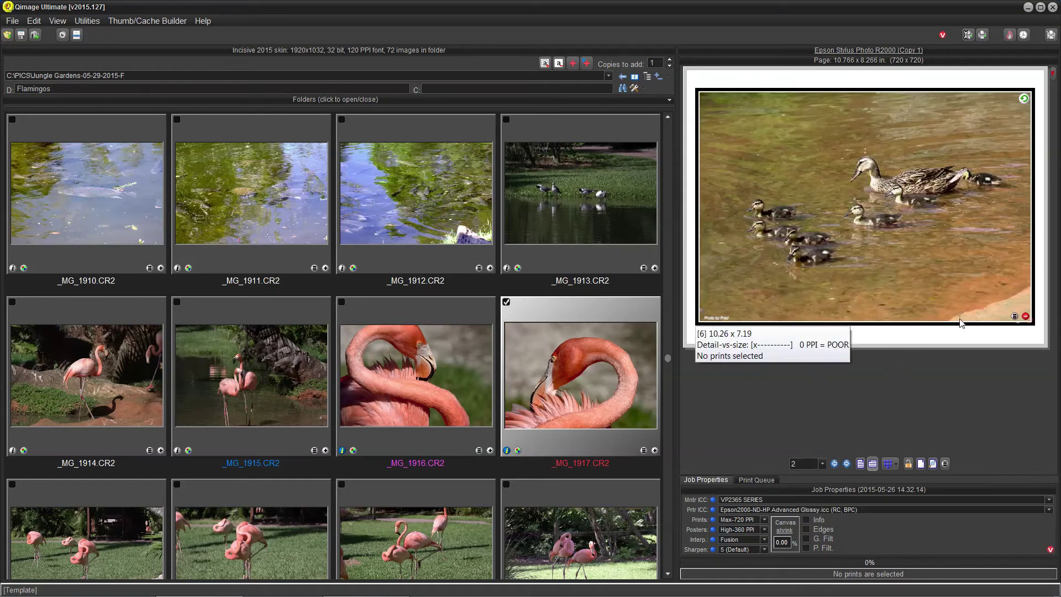
left_click(1025, 319)
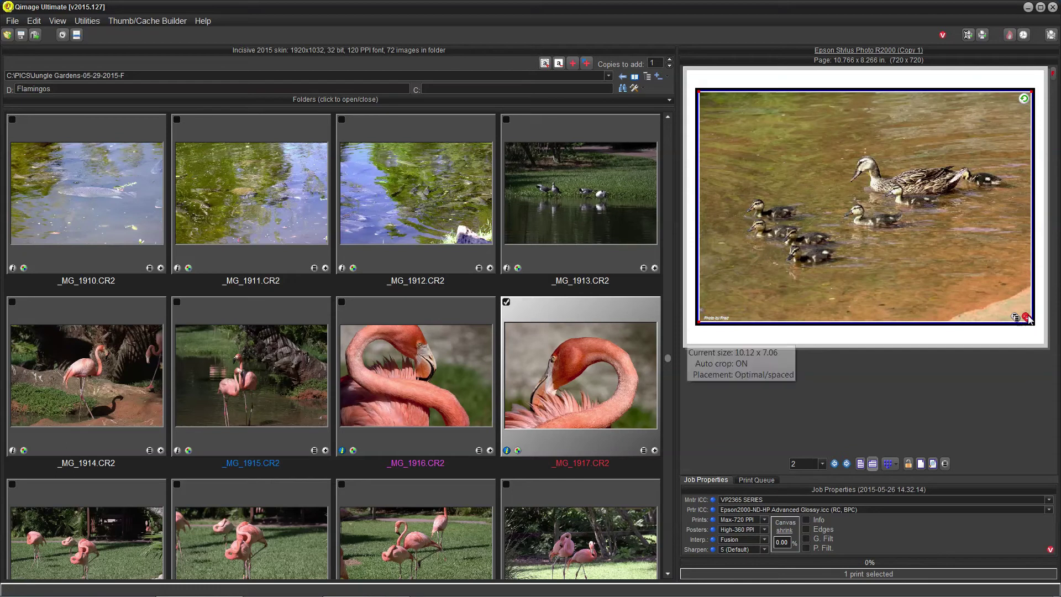
left_click(1027, 318)
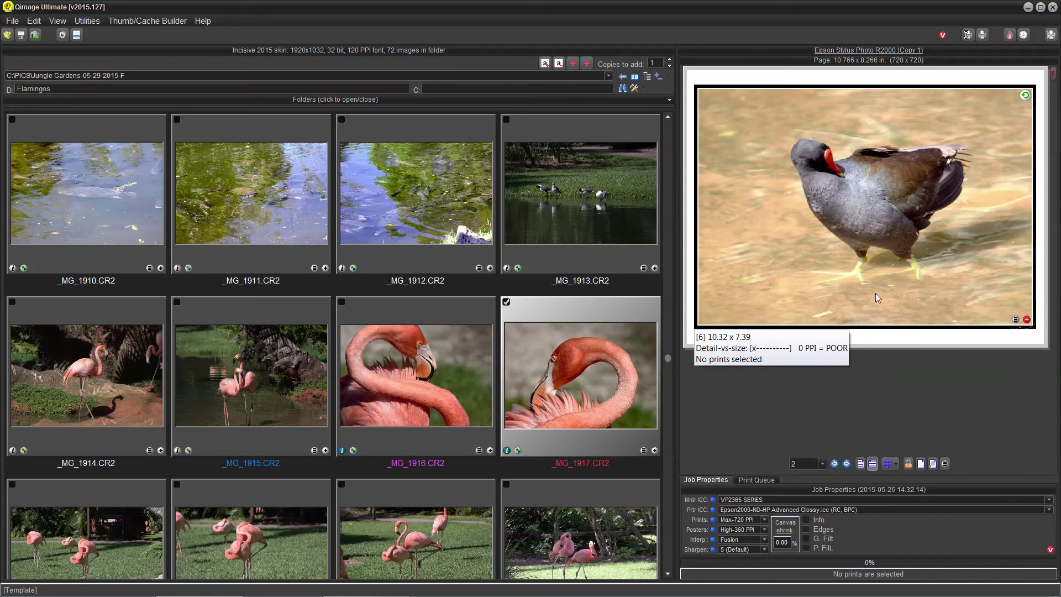
- Advance the preview forward to page 5, the street-scene print
left_click(847, 464)
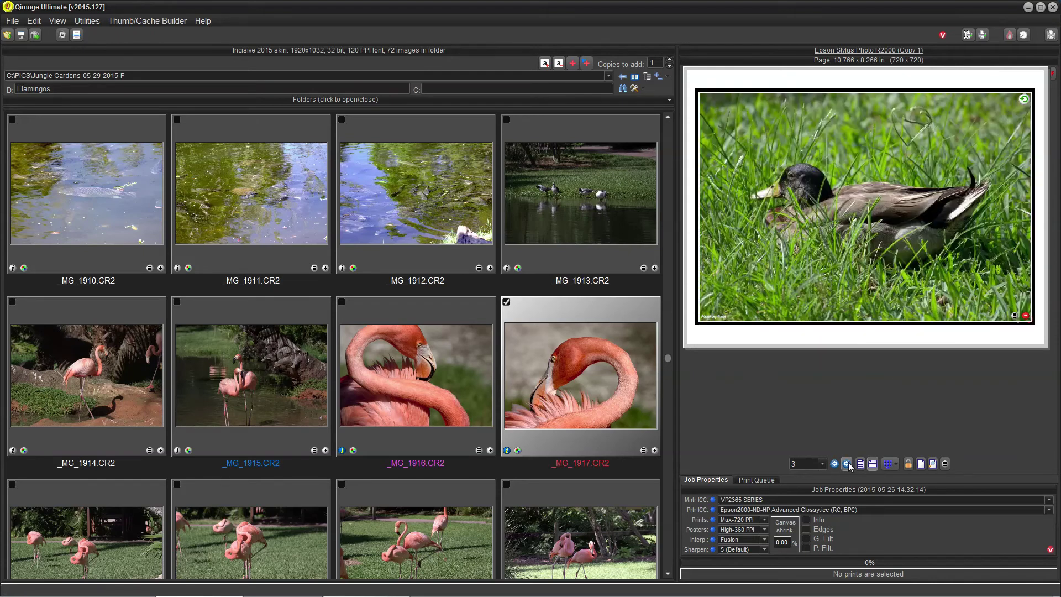
left_click(848, 466)
left_click(848, 466)
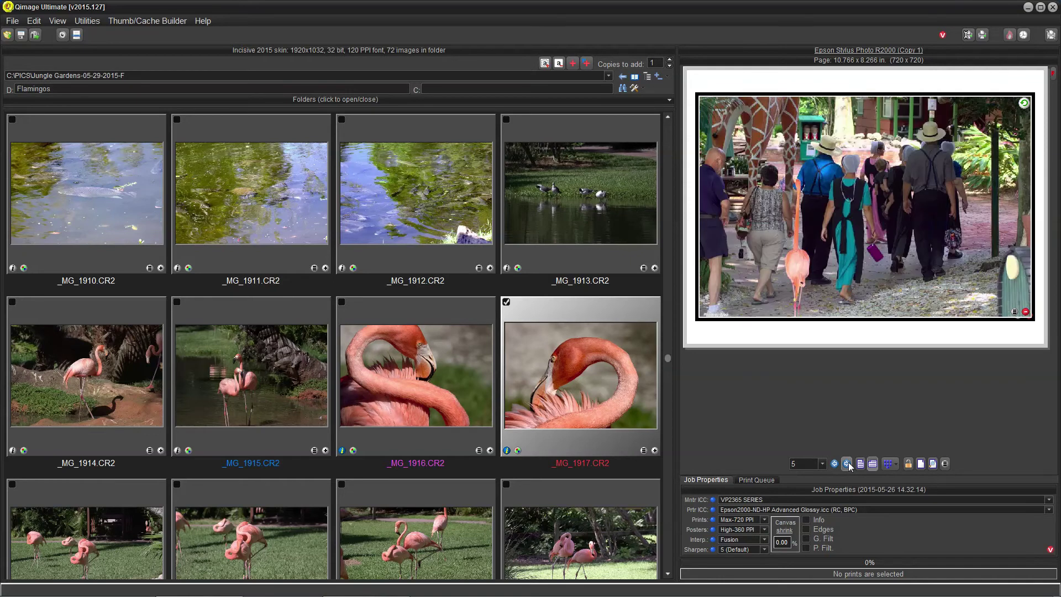
- Run Clear Queue twice from the preview's context menu until the page is blank
right_click(868, 234)
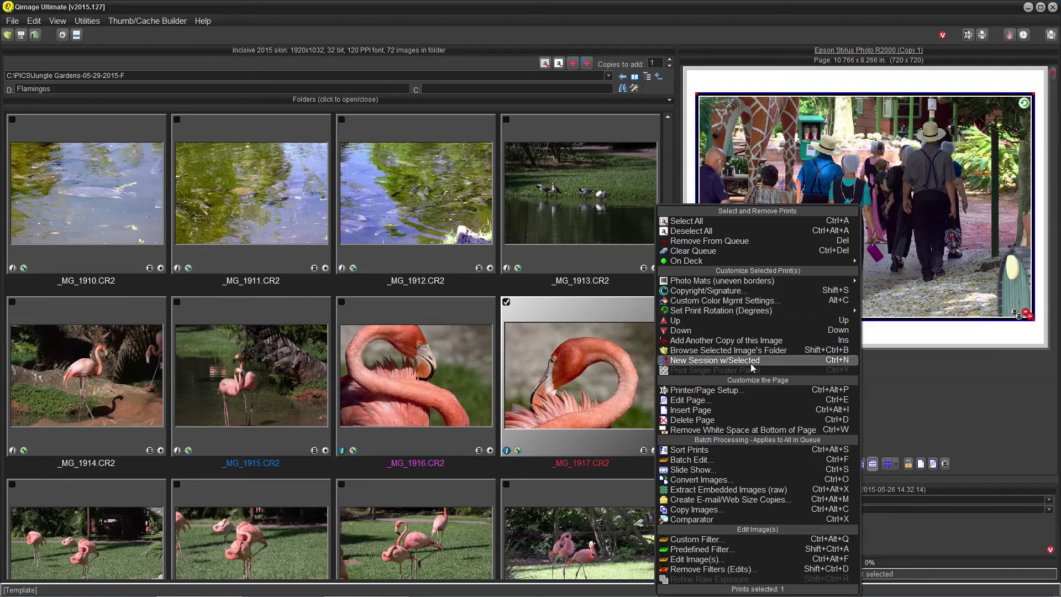
left_click(737, 240)
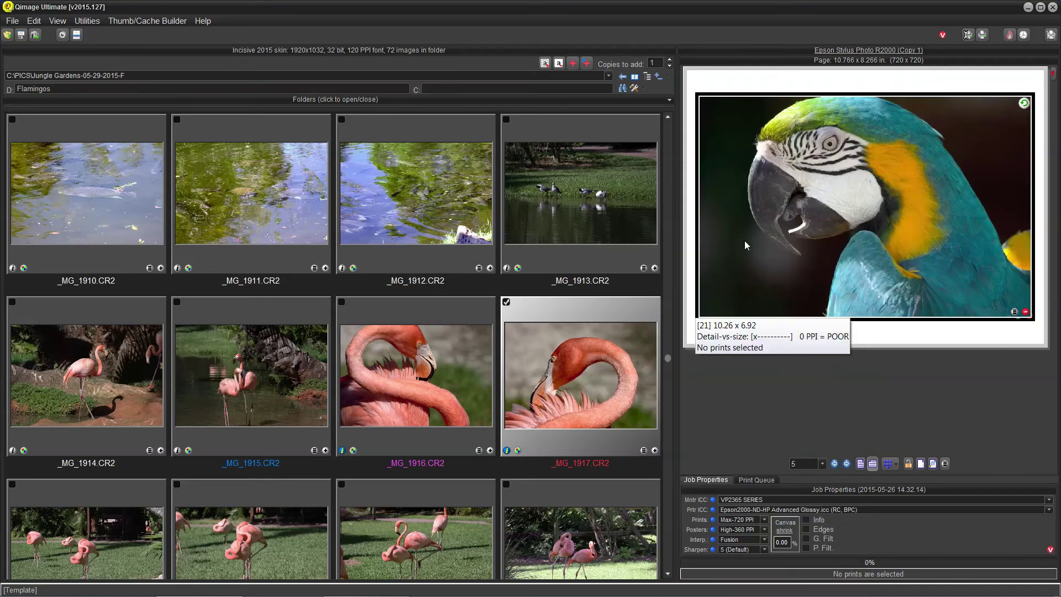
right_click(788, 250)
left_click(808, 257)
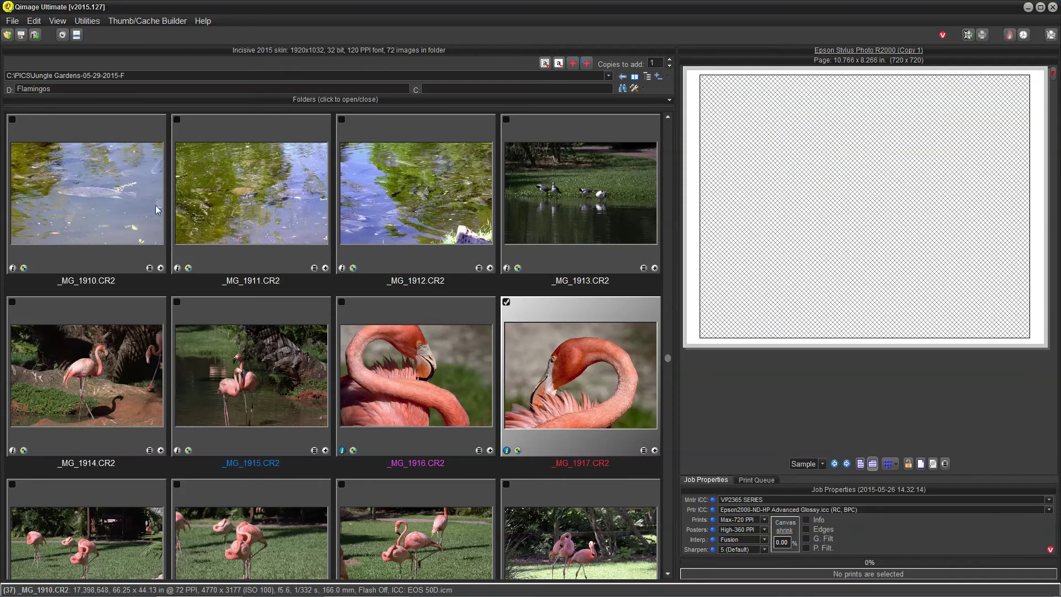
left_click(13, 20)
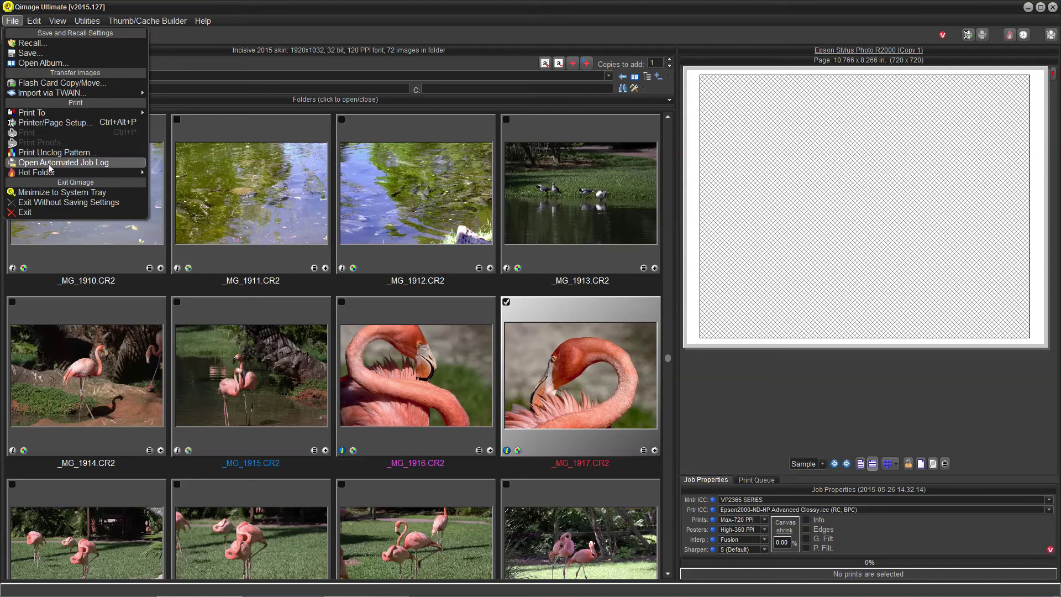
- Reopen the 2015-05-26 14.32.14 job from the log, choosing Job to include all images
key("Escape")
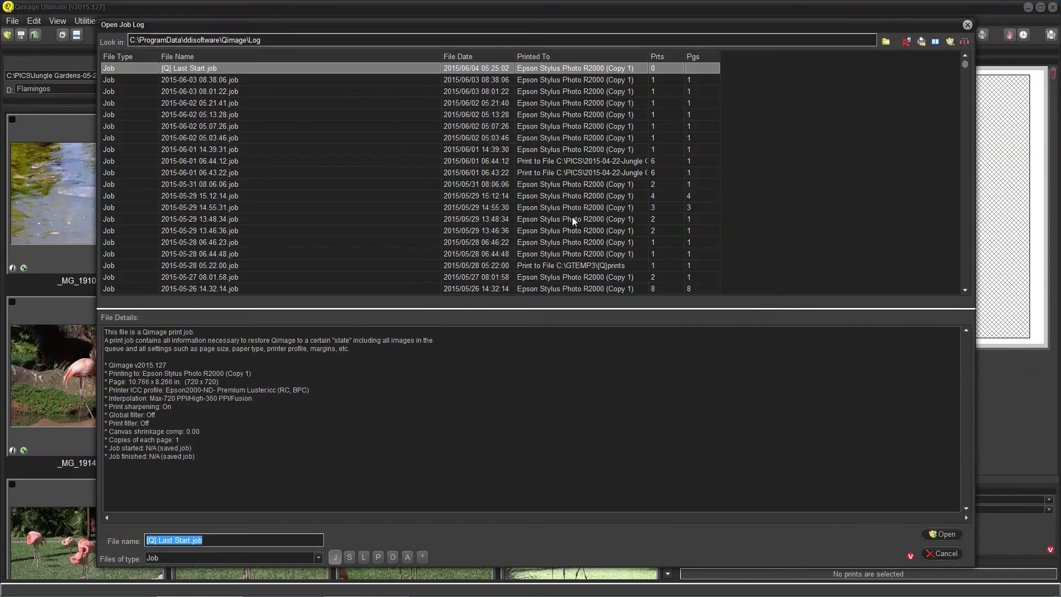
key("Down")
key("Down")
key("Down")
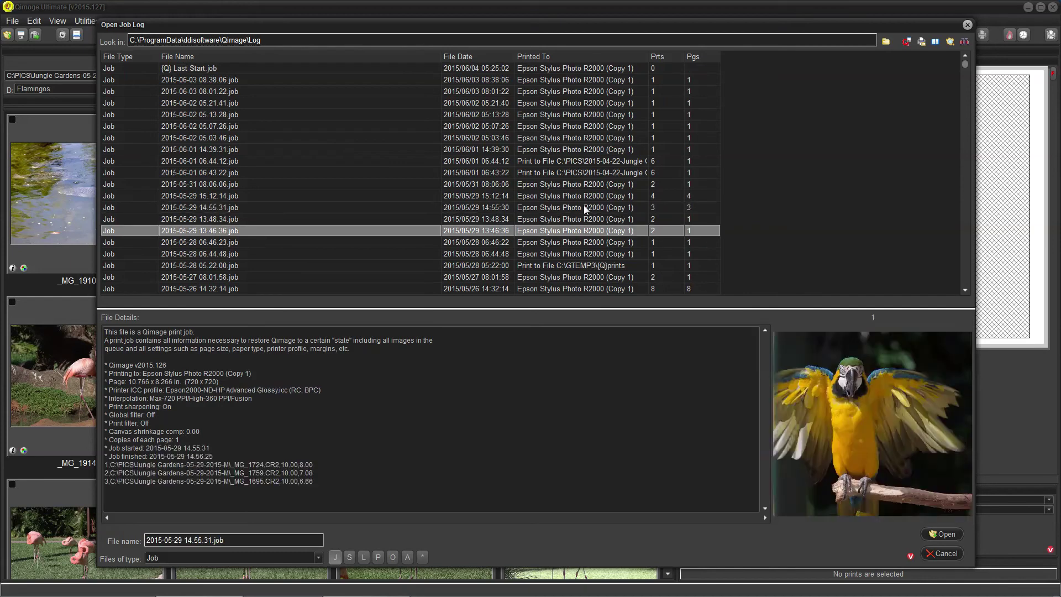
key("Down")
key("Down")
key("Down")
key("Down")
key("Down")
key("Down")
key("Up")
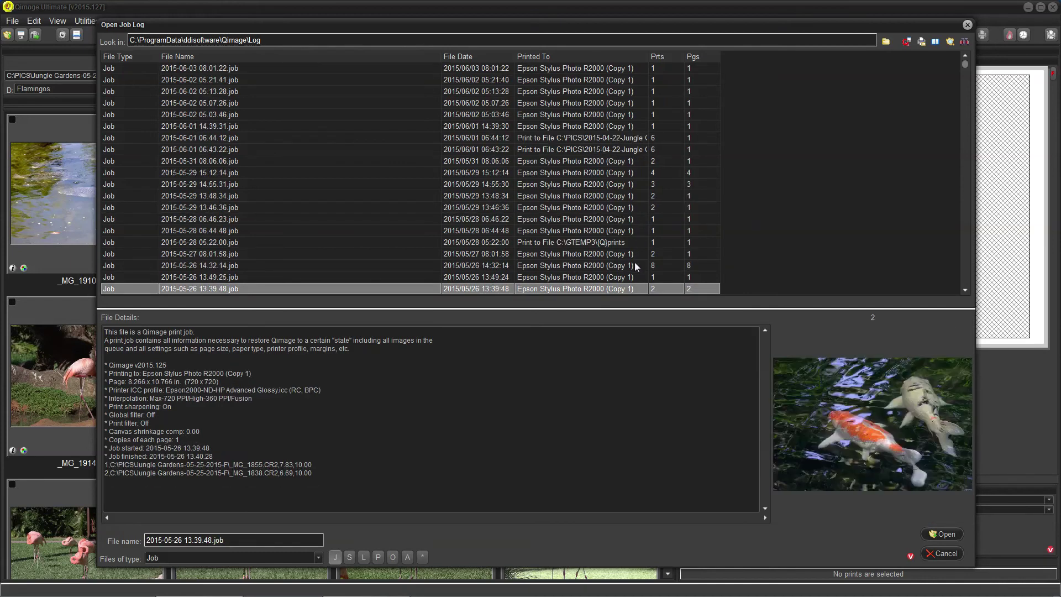
key("Up")
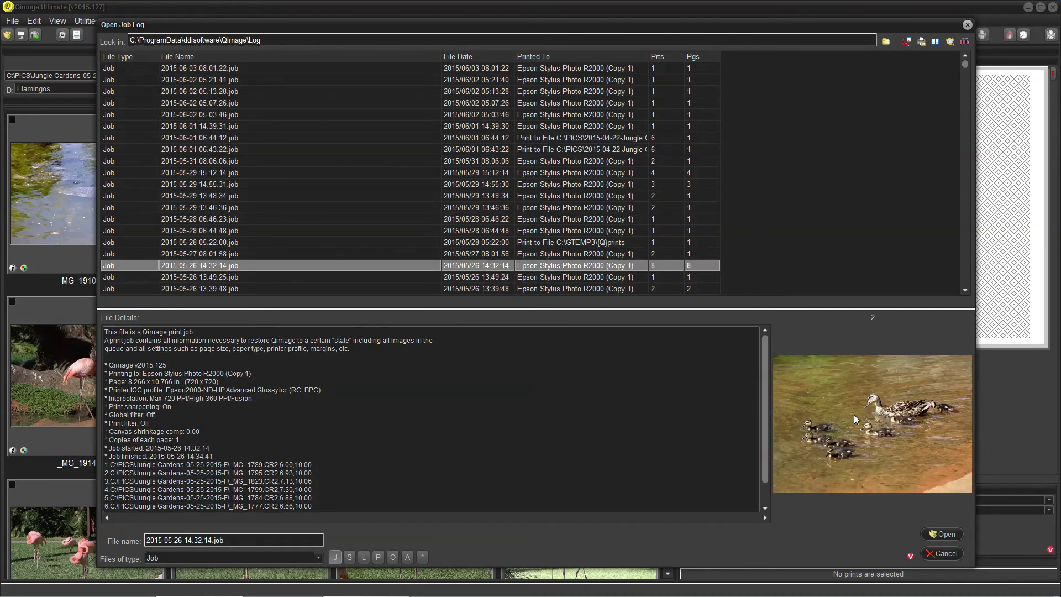
left_click(939, 536)
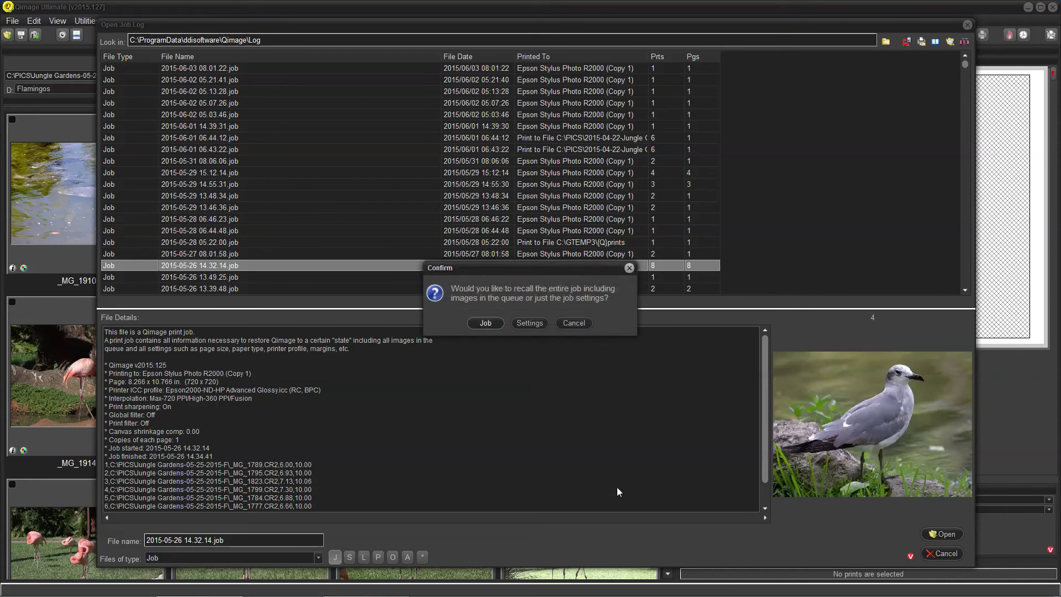
left_click(488, 321)
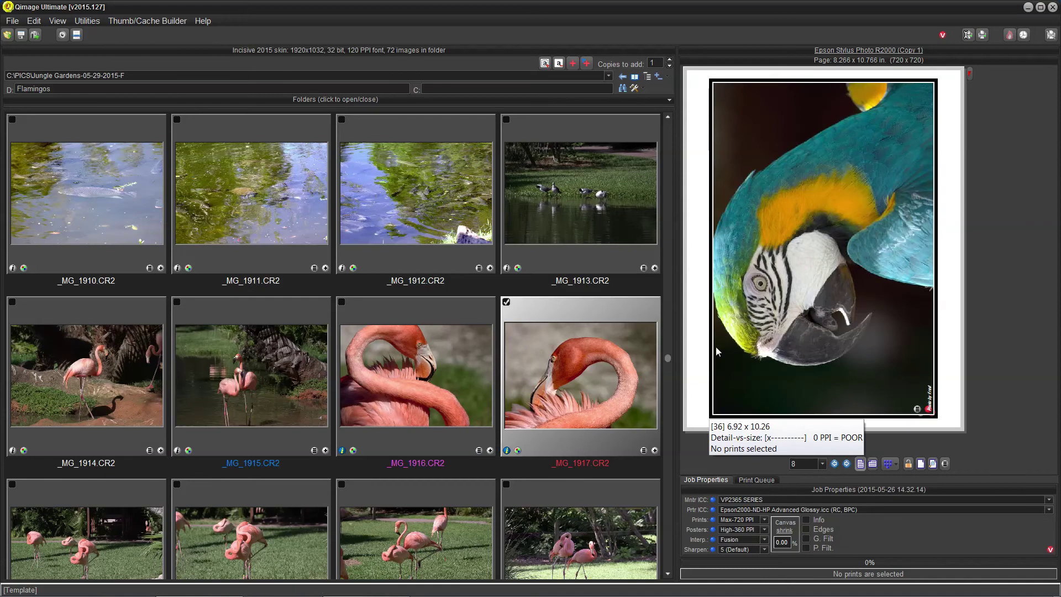
- Page back to the duck print on page 5 and select it
left_click(872, 464)
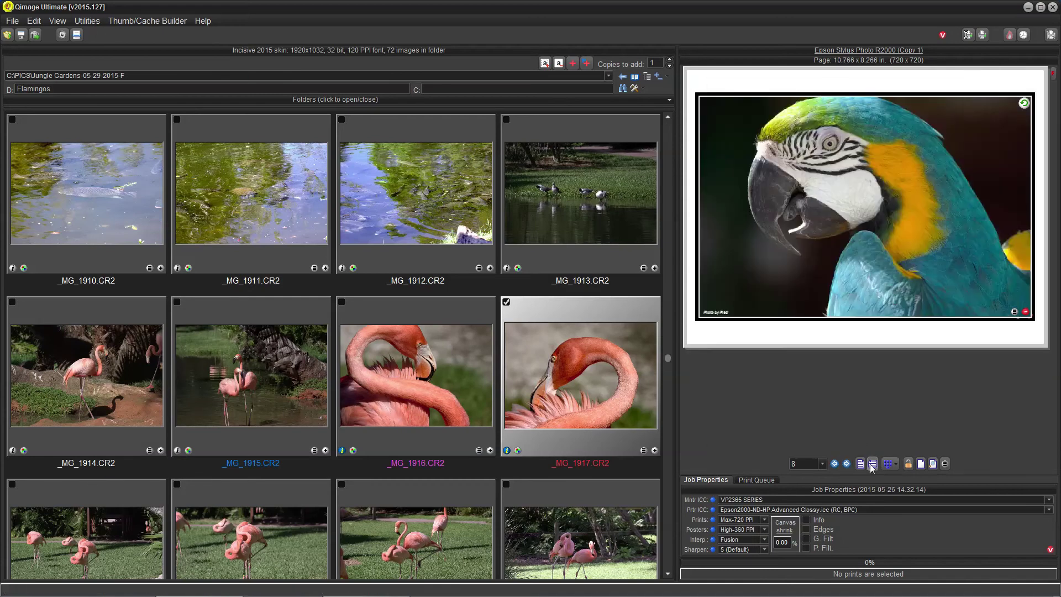
left_click(836, 463)
left_click(836, 463)
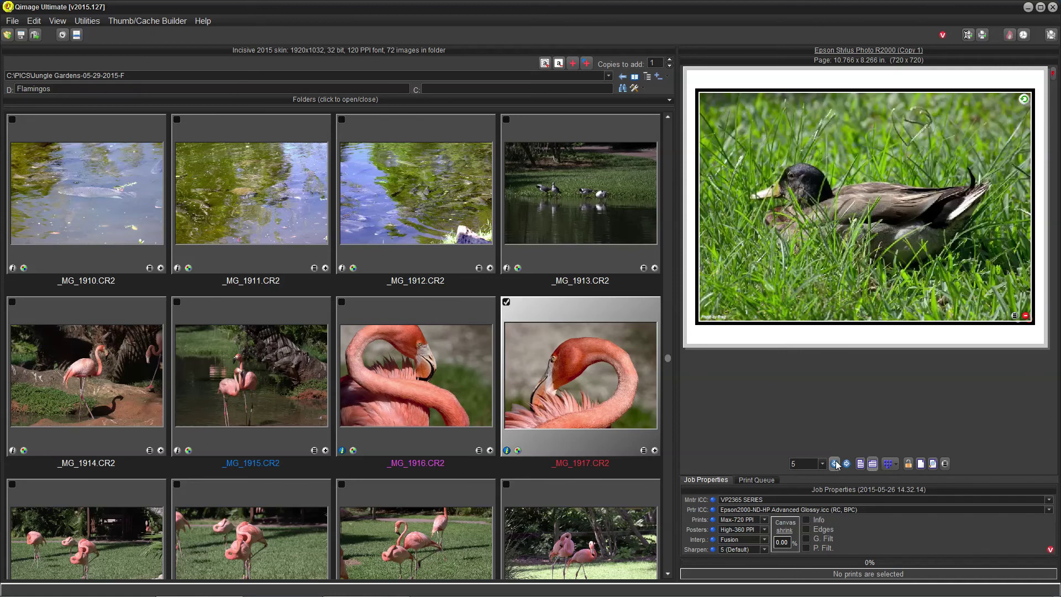
left_click(890, 244)
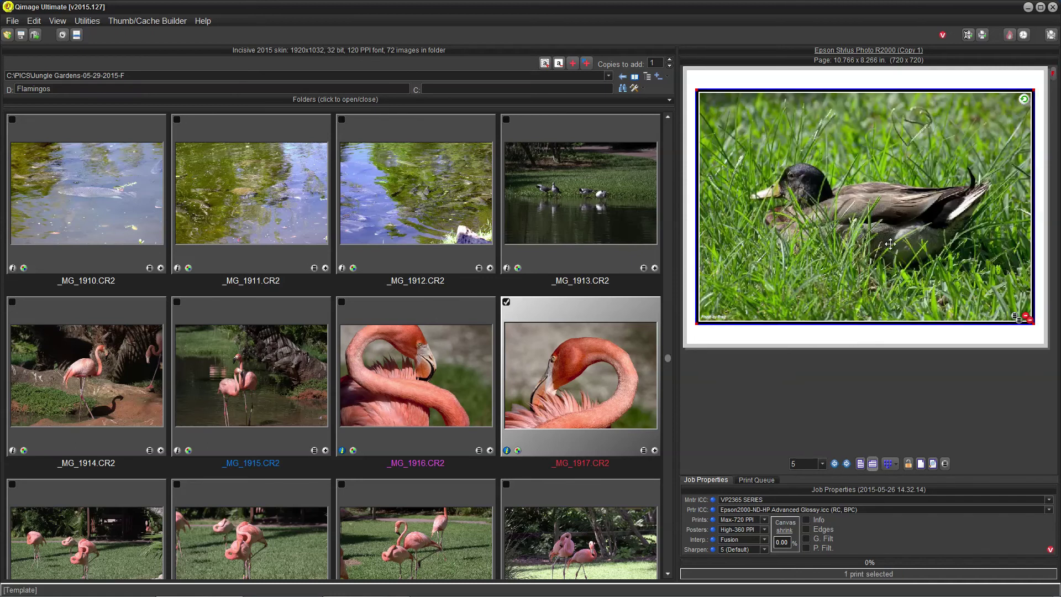
mouse_move(870, 220)
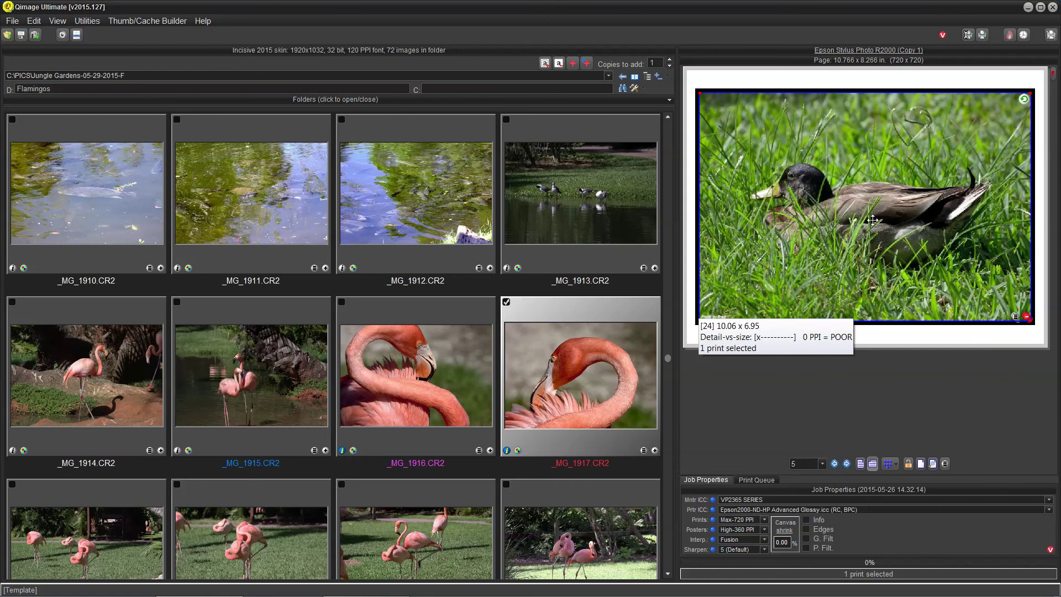
right_click(860, 212)
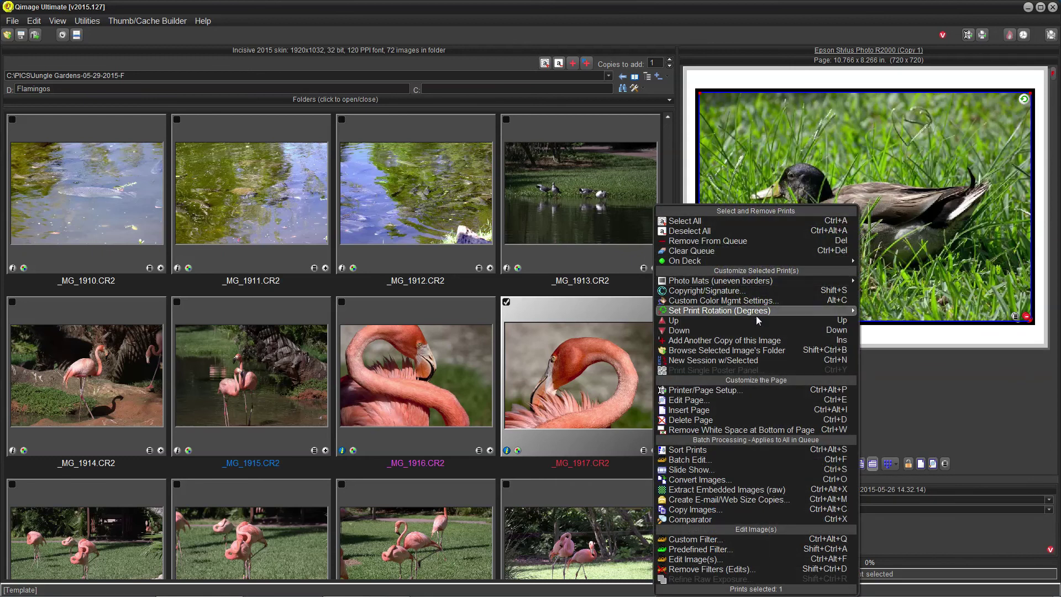
- Choose New Session w/Selected so only the duck print remains
left_click(747, 363)
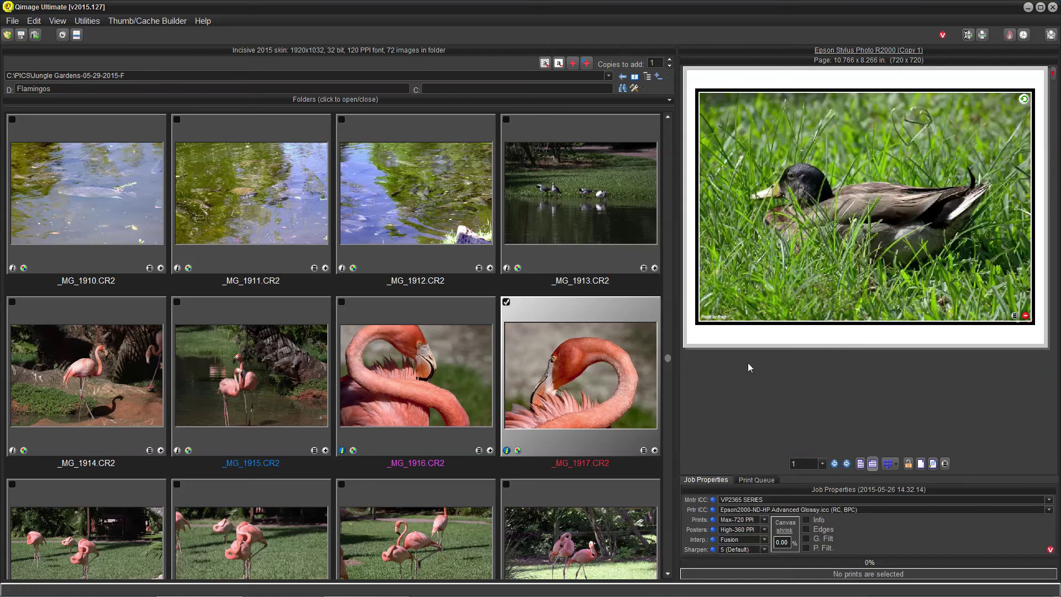